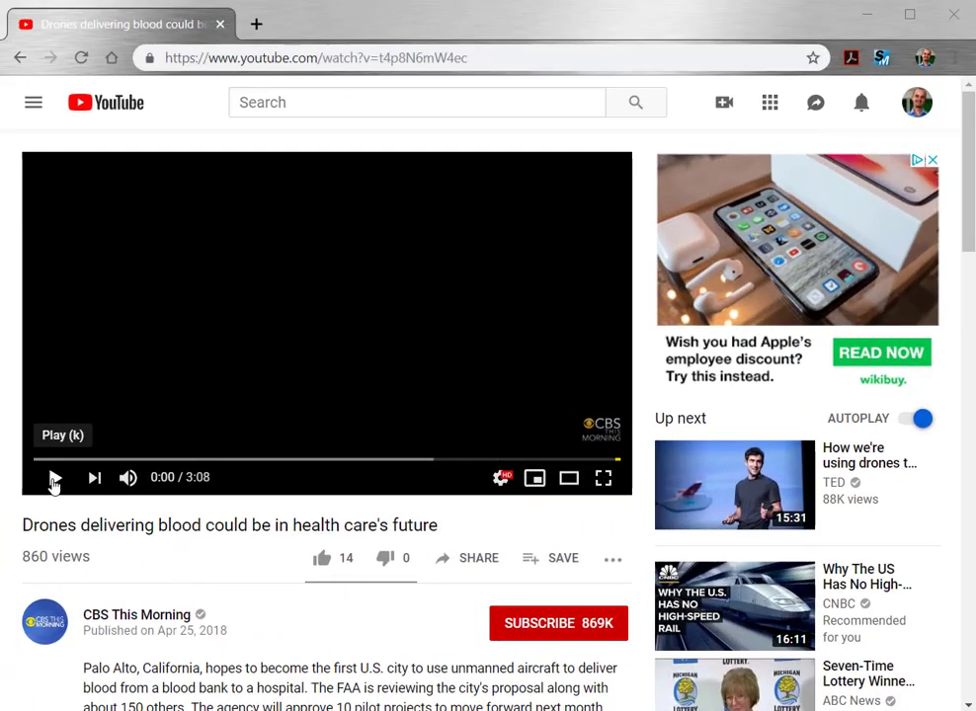
Play the drone blood-delivery news video to 0:31 while reading through its description
{"action": "left_click", "coordinate": [54, 481]}
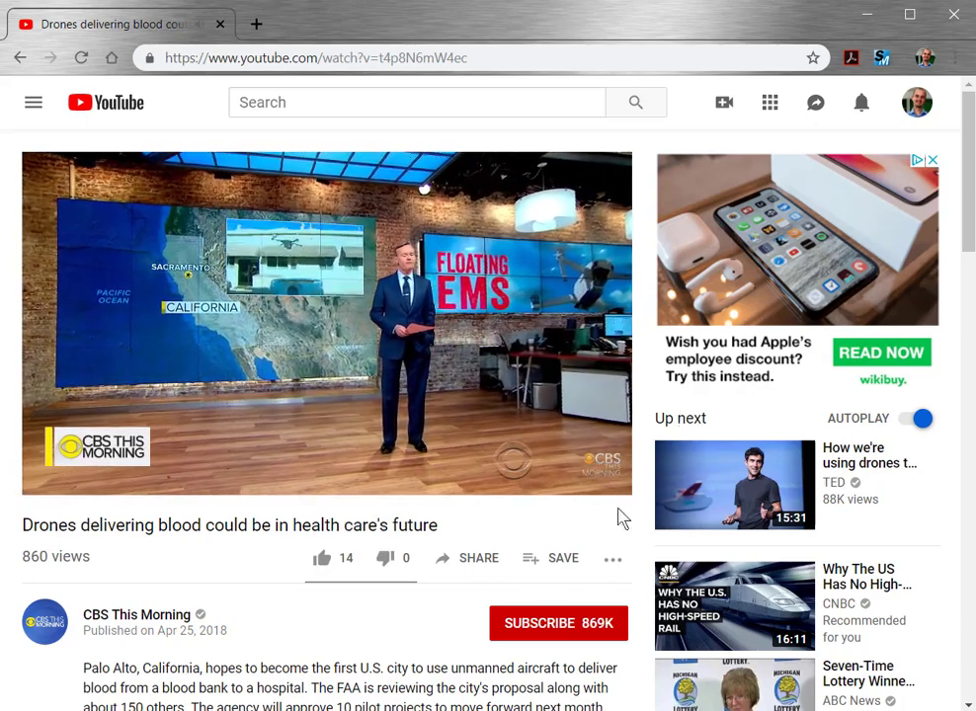
{"action": "scroll", "coordinate": [367, 632], "scroll_direction": "down", "scroll_amount": 4}
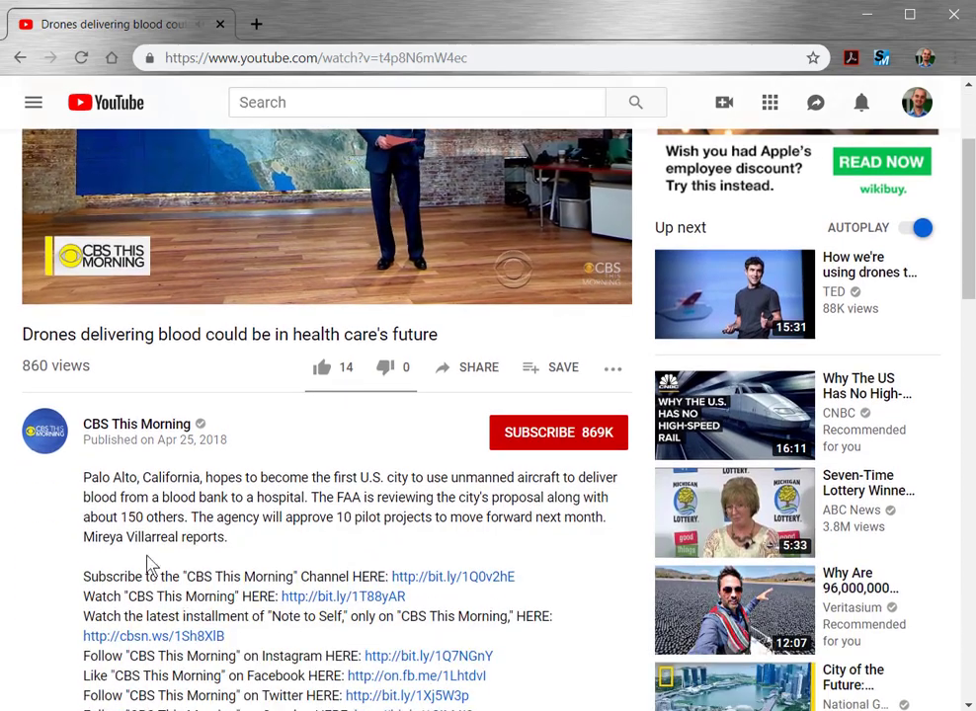
{"action": "scroll", "coordinate": [222, 642], "scroll_direction": "down", "scroll_amount": 4}
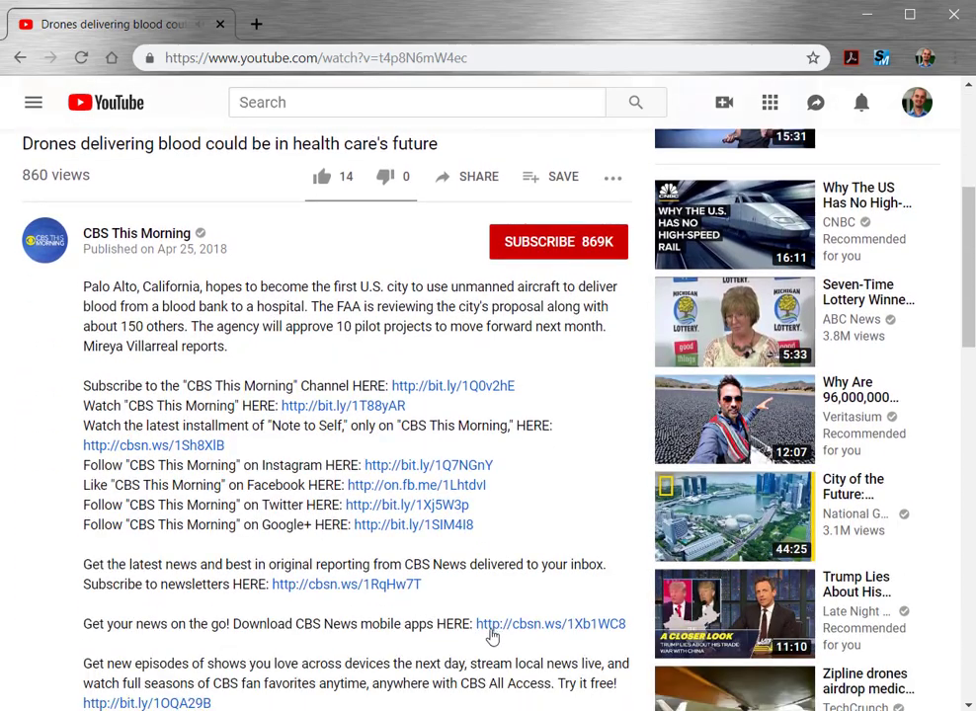
{"action": "scroll", "coordinate": [355, 659], "scroll_direction": "up", "scroll_amount": 8}
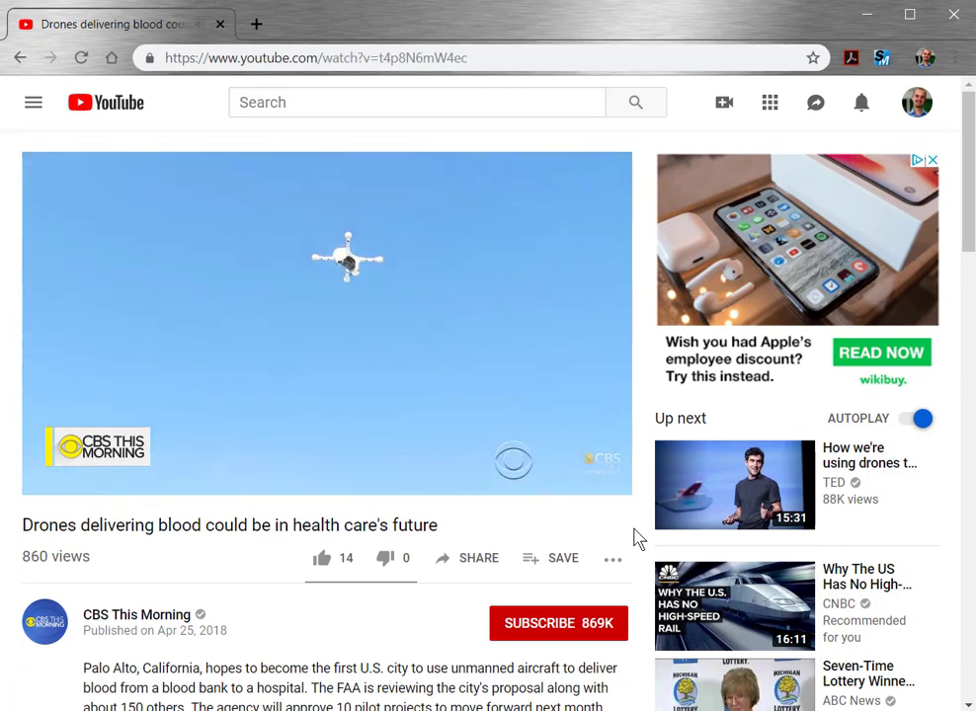
Save the drone video as a SAFARI Montage web link shared with All Users and view it
{"action": "left_click", "coordinate": [886, 65]}
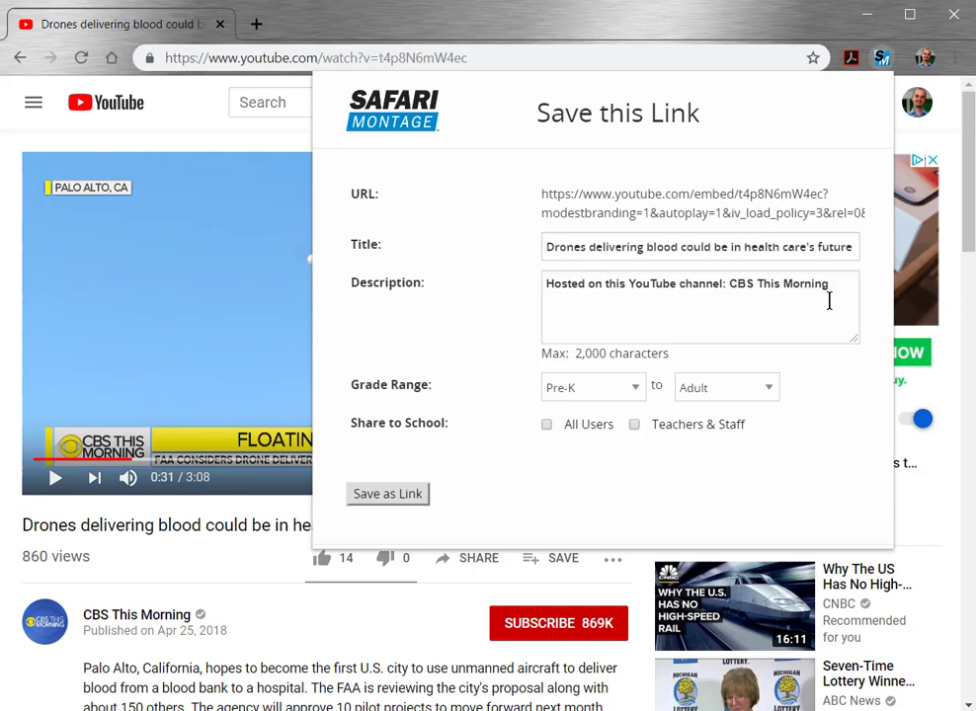
{"action": "left_click", "coordinate": [546, 424]}
{"action": "left_click", "coordinate": [406, 499]}
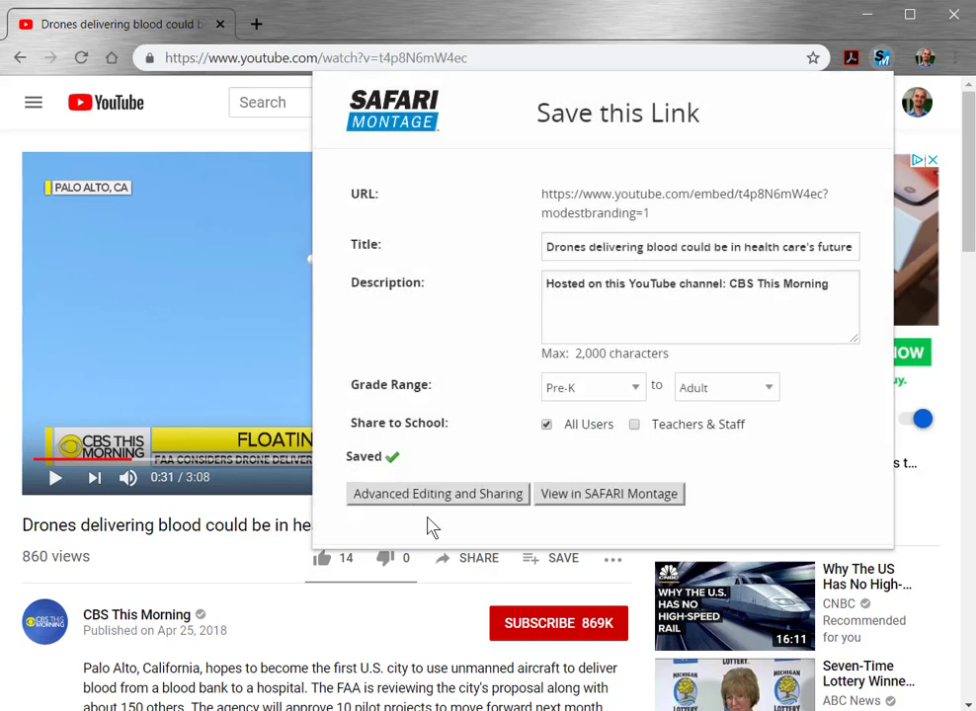
{"action": "left_click", "coordinate": [647, 497]}
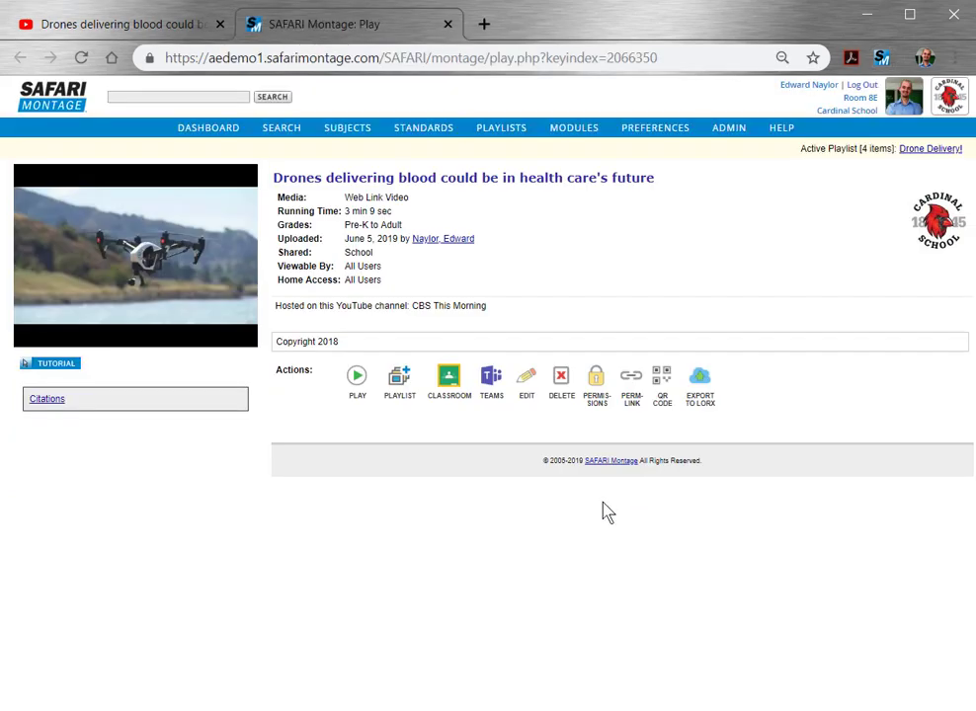
Test-play the saved video, then add it to the Drone Delivery! playlist, now 5 items
{"action": "left_click", "coordinate": [357, 381]}
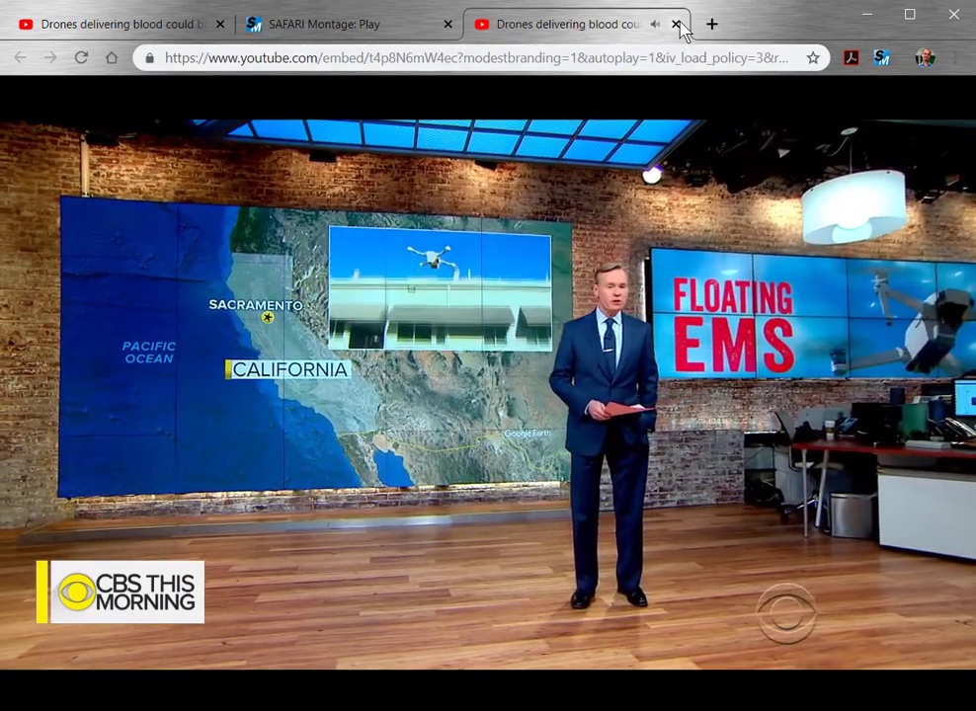
{"action": "left_click", "coordinate": [676, 24]}
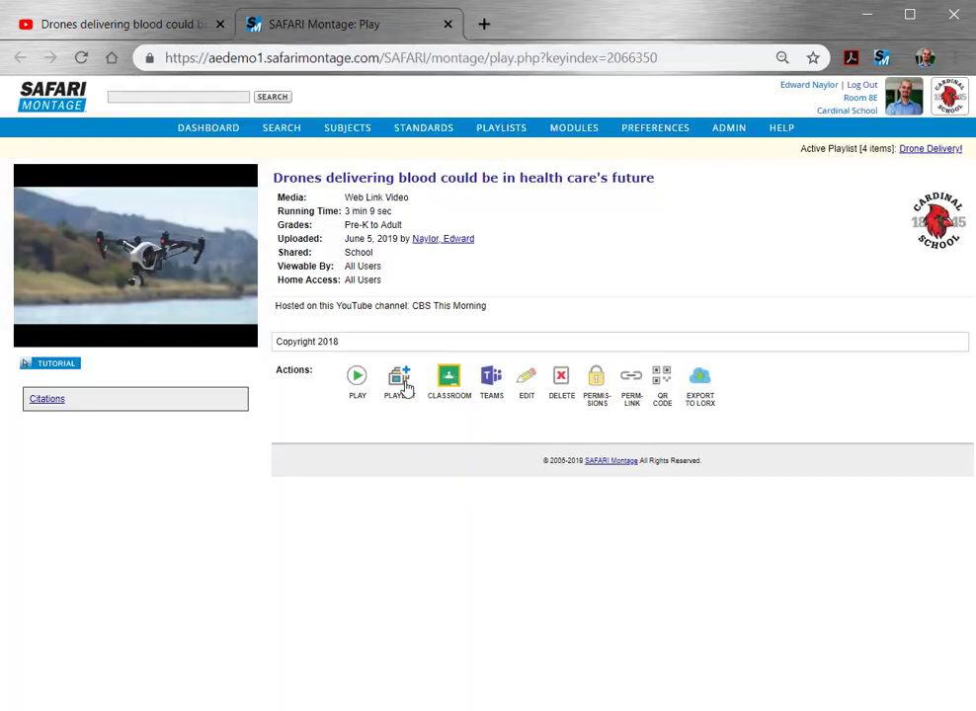
{"action": "left_click", "coordinate": [401, 381]}
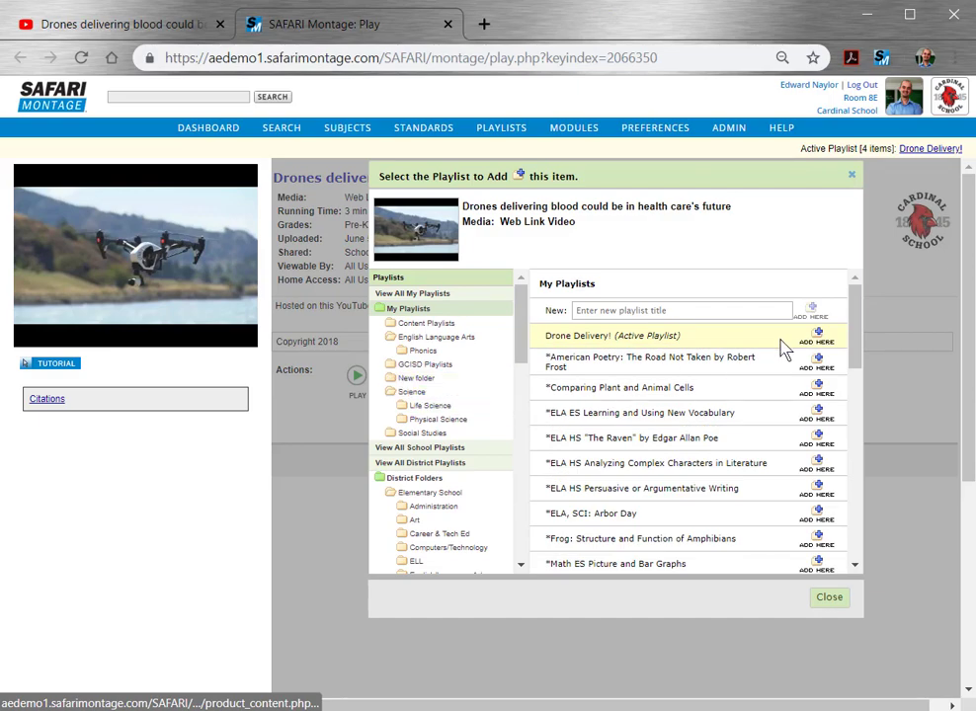
{"action": "left_click", "coordinate": [819, 336]}
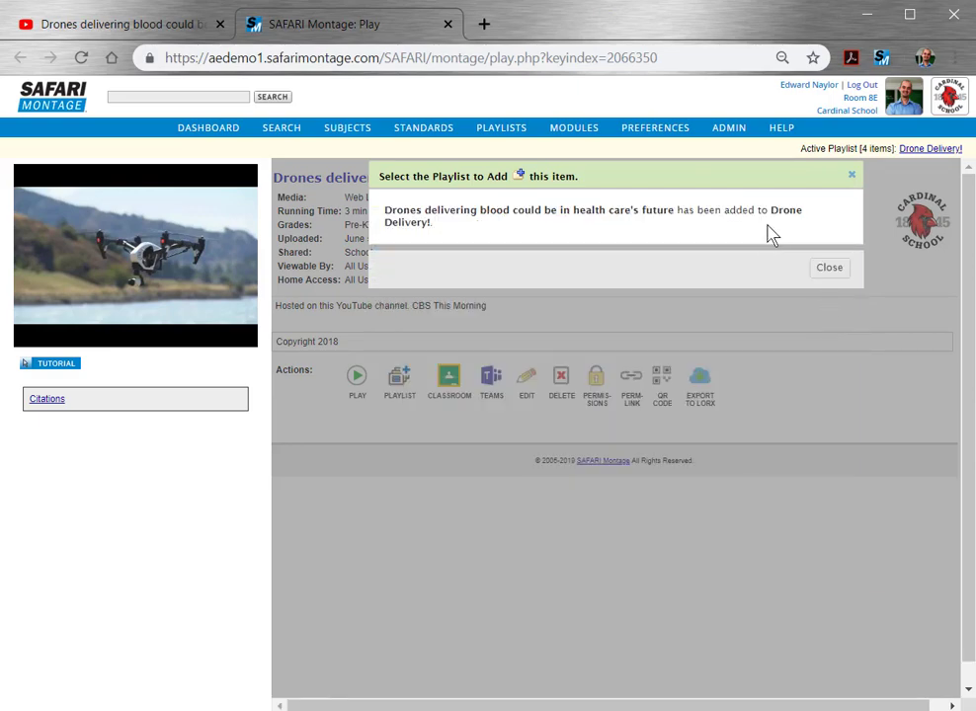
{"action": "left_click", "coordinate": [826, 272]}
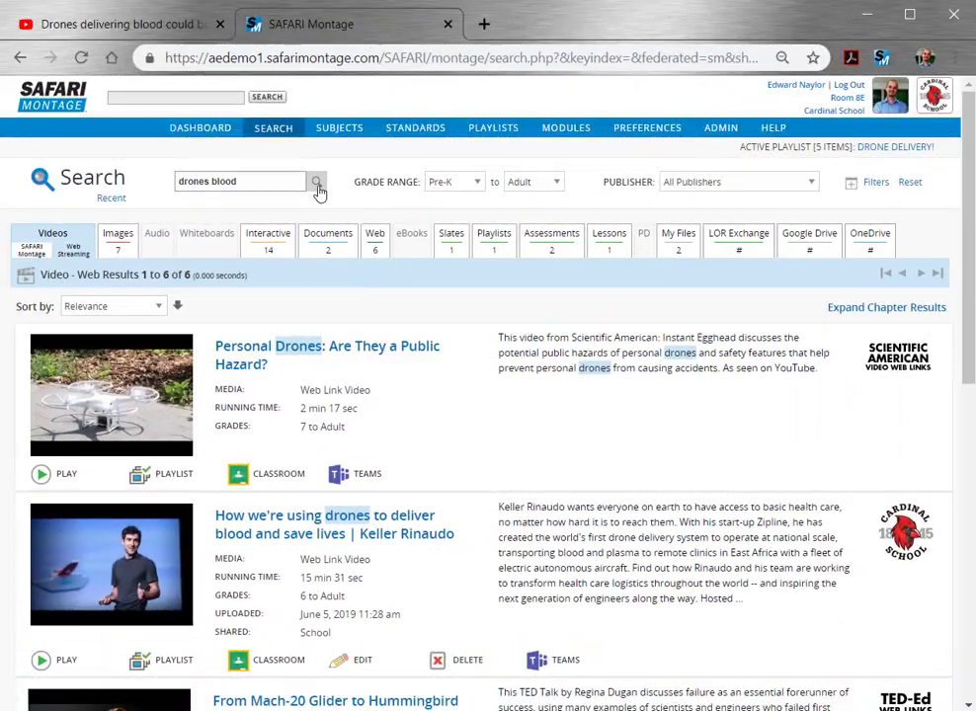
{"action": "left_click", "coordinate": [320, 184]}
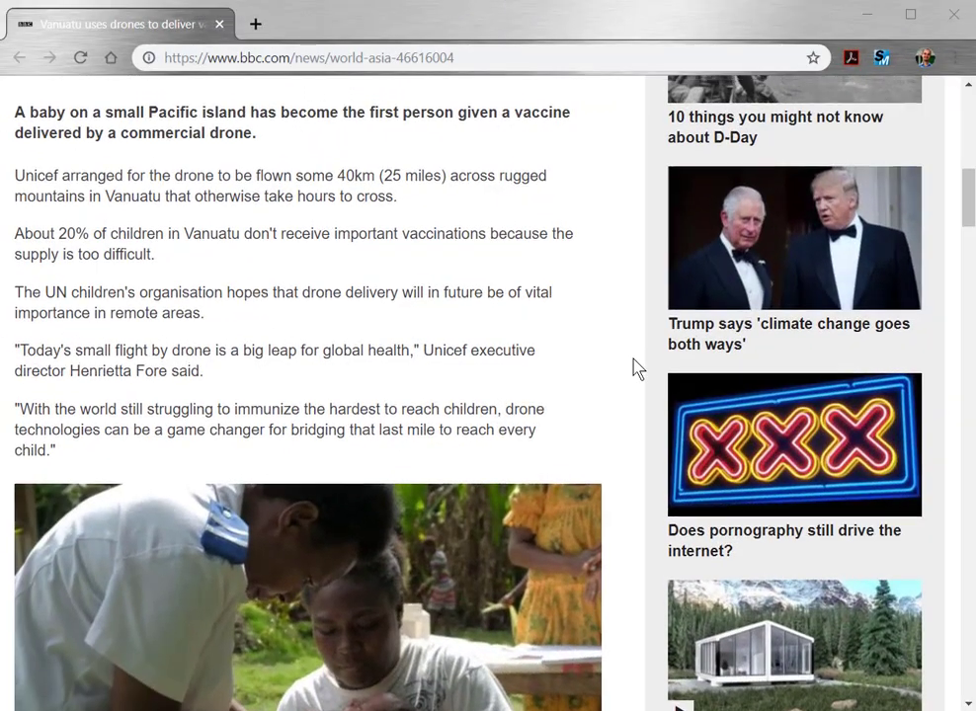
Save the BBC Vanuatu vaccine-drone article as an unshared web link and view its page
{"action": "scroll", "coordinate": [632, 365], "scroll_direction": "up", "scroll_amount": 10}
{"action": "scroll", "coordinate": [632, 366], "scroll_direction": "up", "scroll_amount": 2}
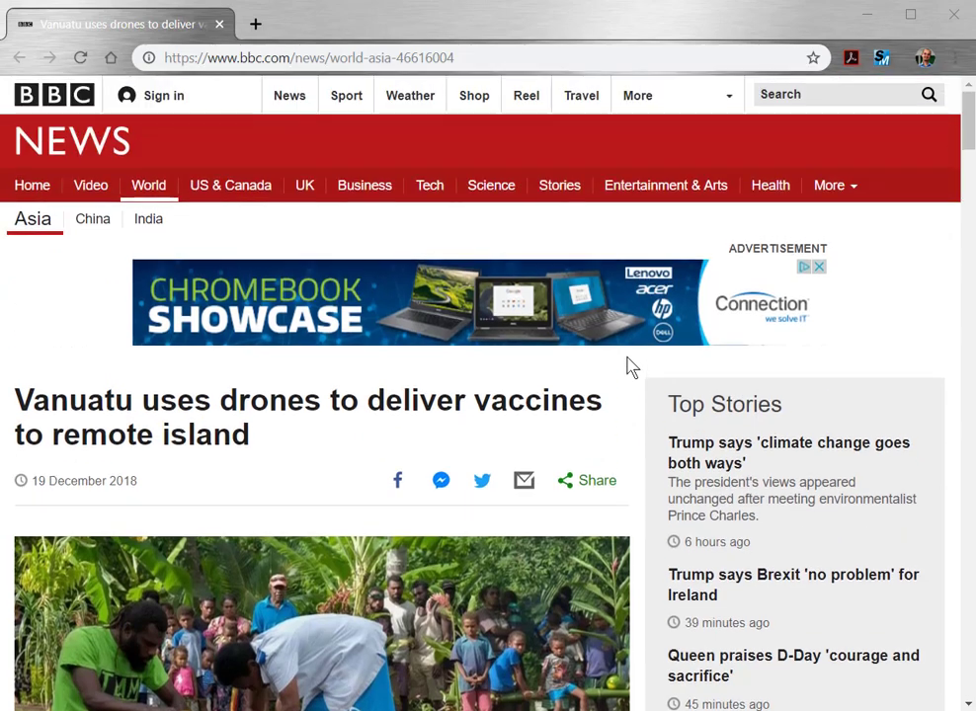
{"action": "left_click", "coordinate": [884, 58]}
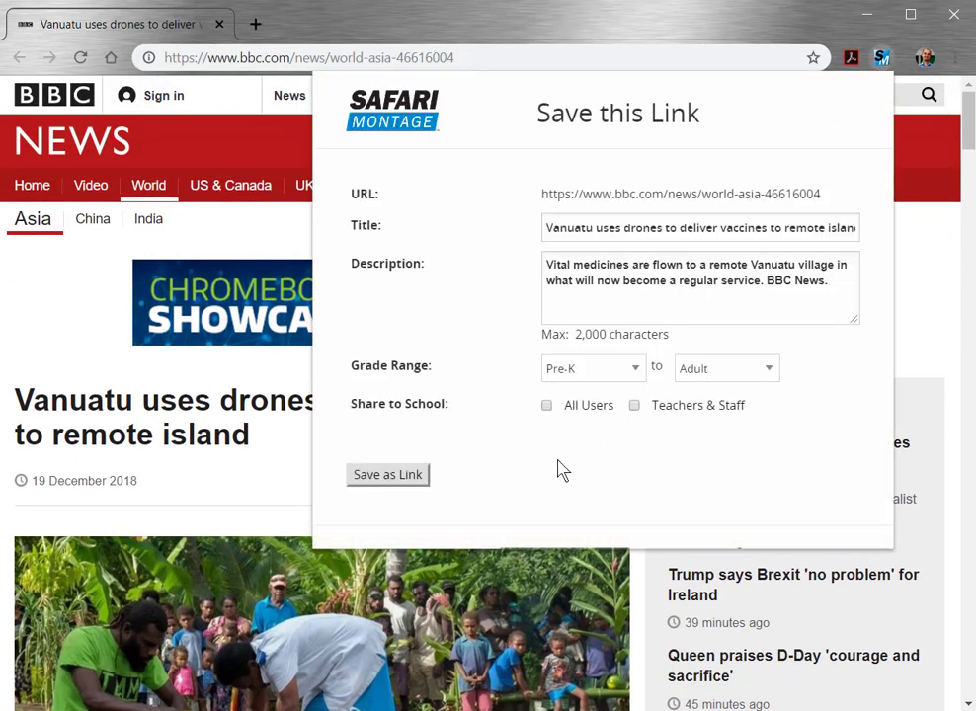
{"action": "left_click", "coordinate": [393, 481]}
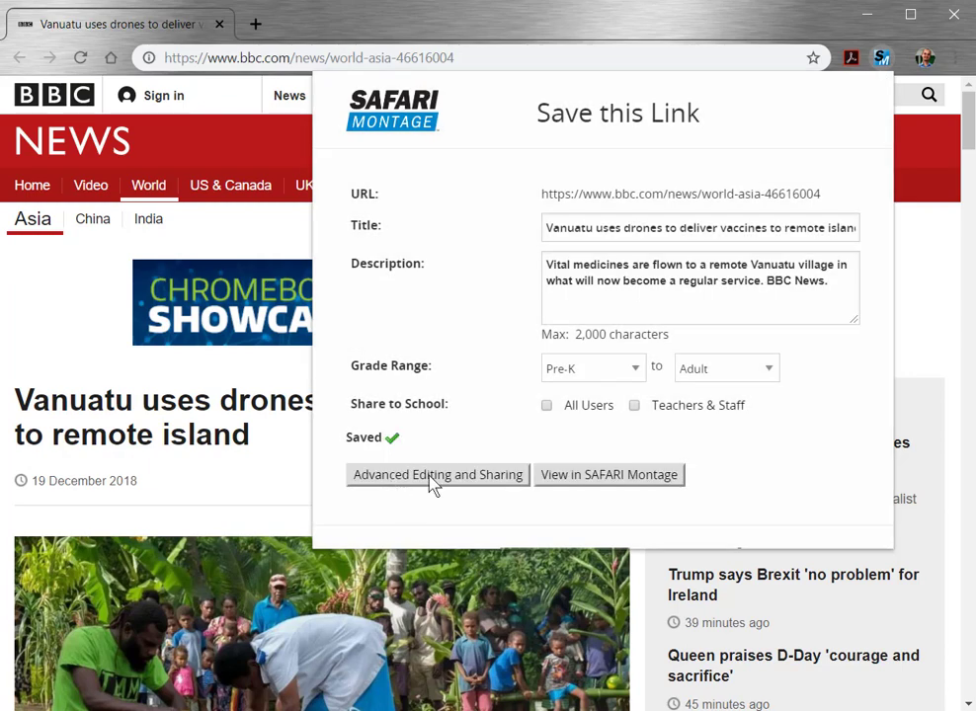
{"action": "left_click", "coordinate": [605, 481]}
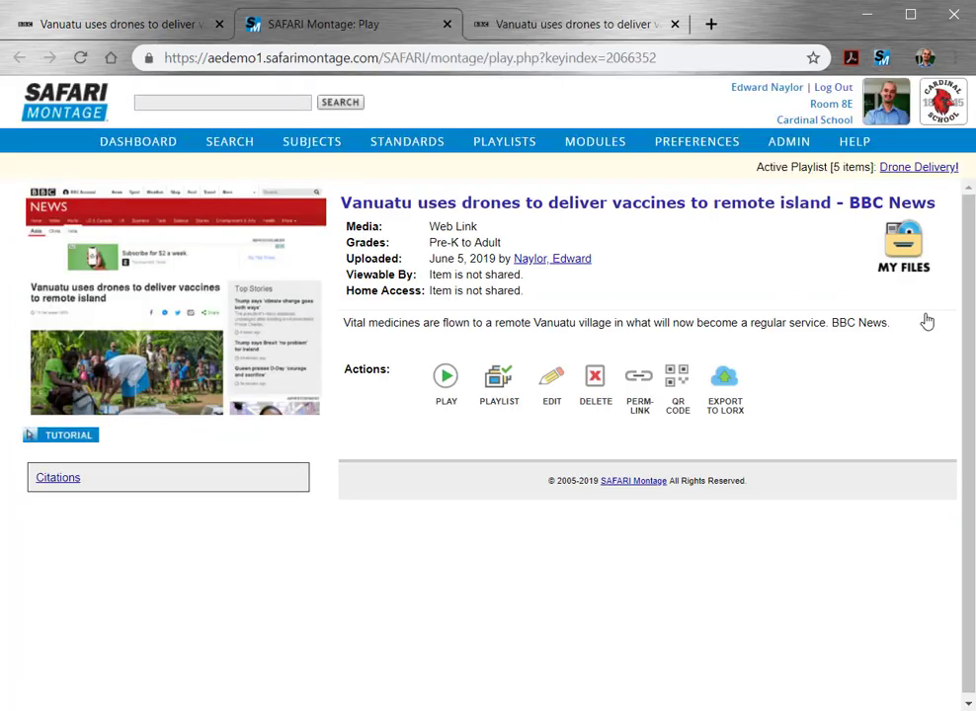
Add the Vanuatu vaccine-drones article to the Drone Delivery! playlist, bringing it to 6 items
{"action": "left_click", "coordinate": [539, 384]}
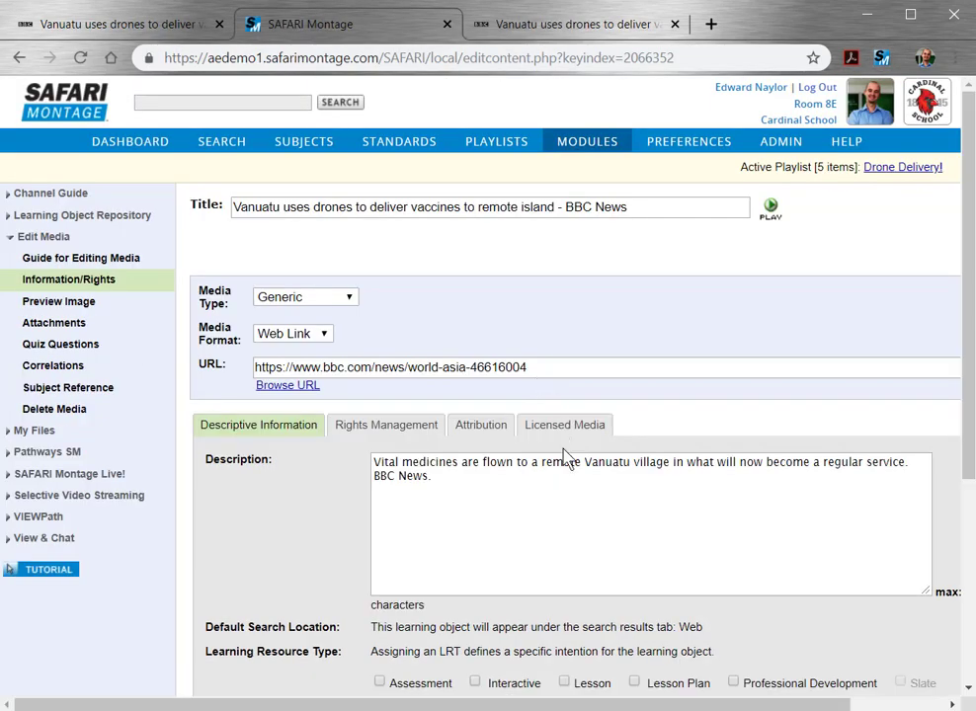
{"action": "left_click", "coordinate": [19, 57]}
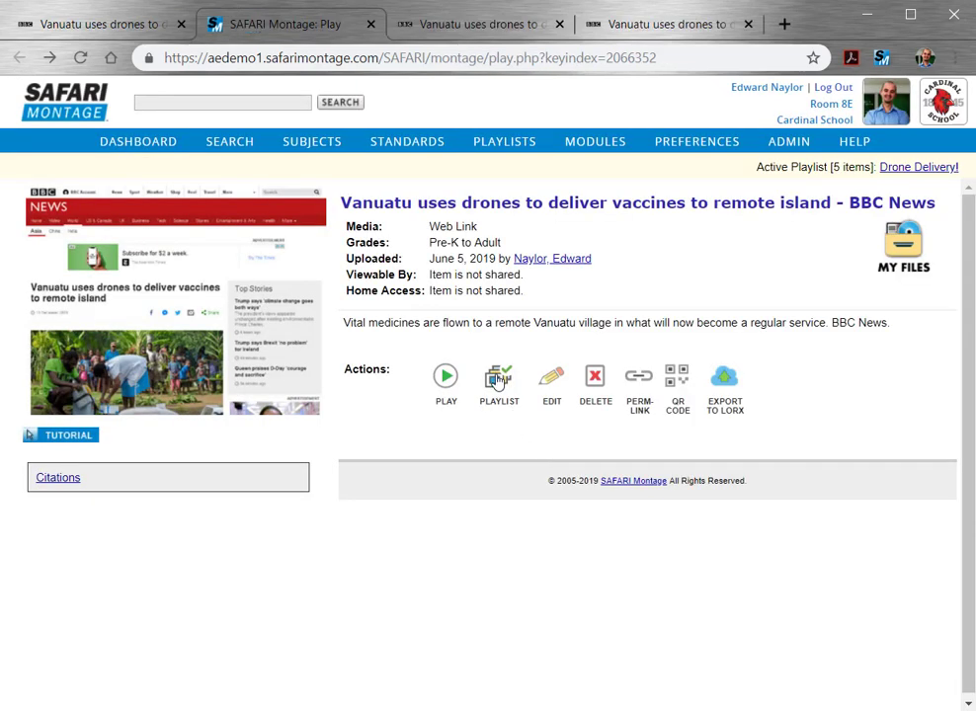
{"action": "left_click", "coordinate": [499, 380]}
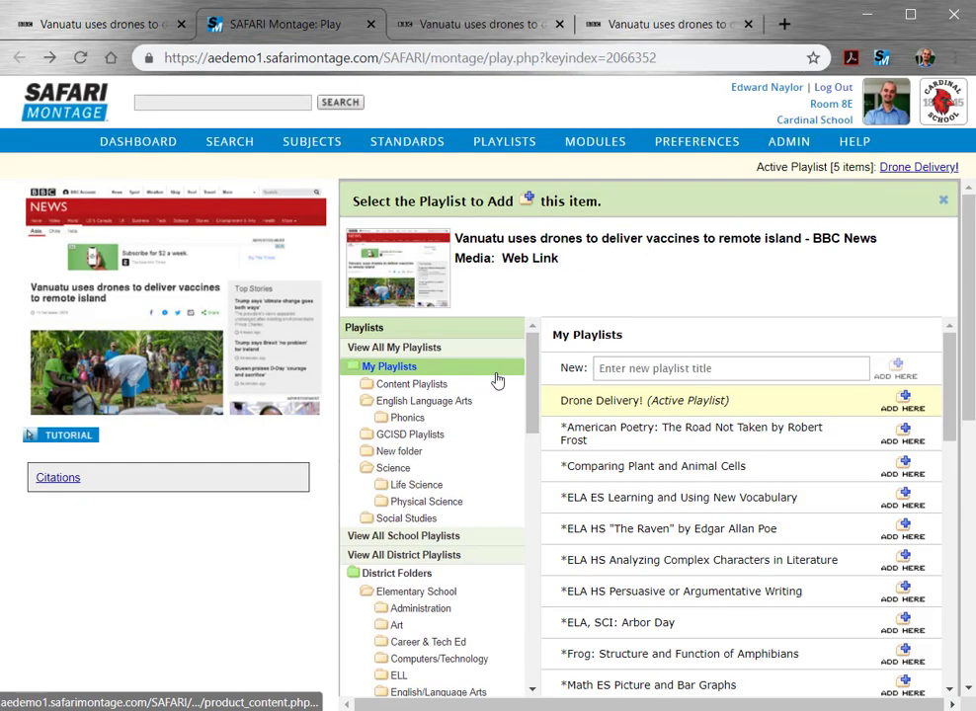
{"action": "left_click", "coordinate": [905, 401]}
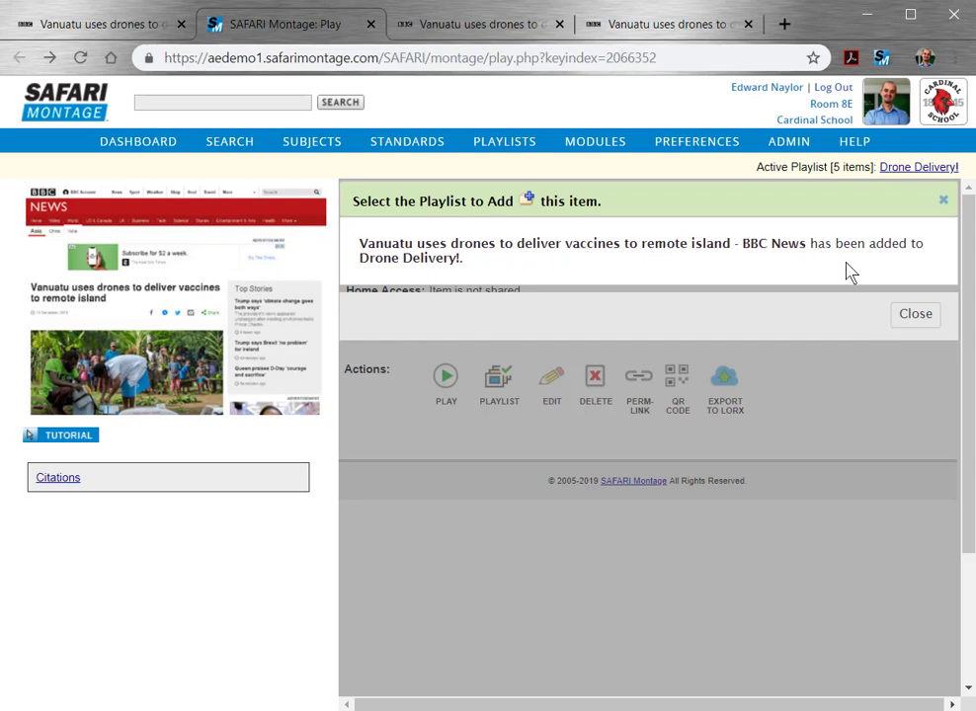
{"action": "left_click", "coordinate": [914, 316]}
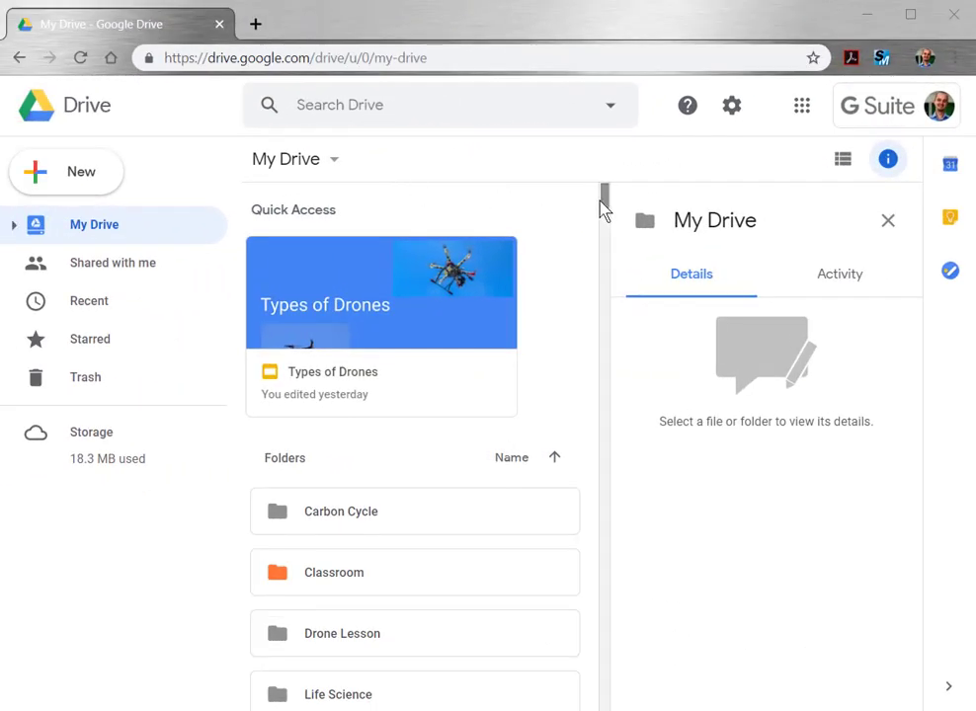
Open the Doc 'How to Build a Drone: Selecting the Right Motor' inside the Drone Lesson folder
{"action": "mouse_move", "coordinate": [606, 206]}
{"action": "left_mouse_down"}
{"action": "mouse_move", "coordinate": [609, 253]}
{"action": "mouse_move", "coordinate": [608, 208]}
{"action": "left_mouse_up"}
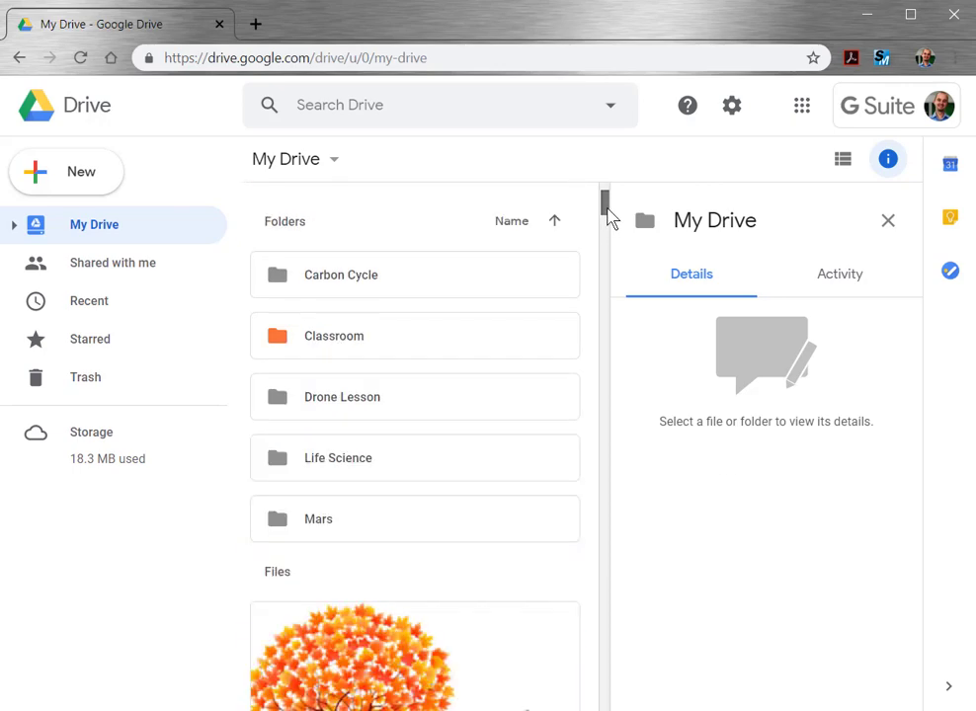
{"action": "double_click", "coordinate": [322, 403]}
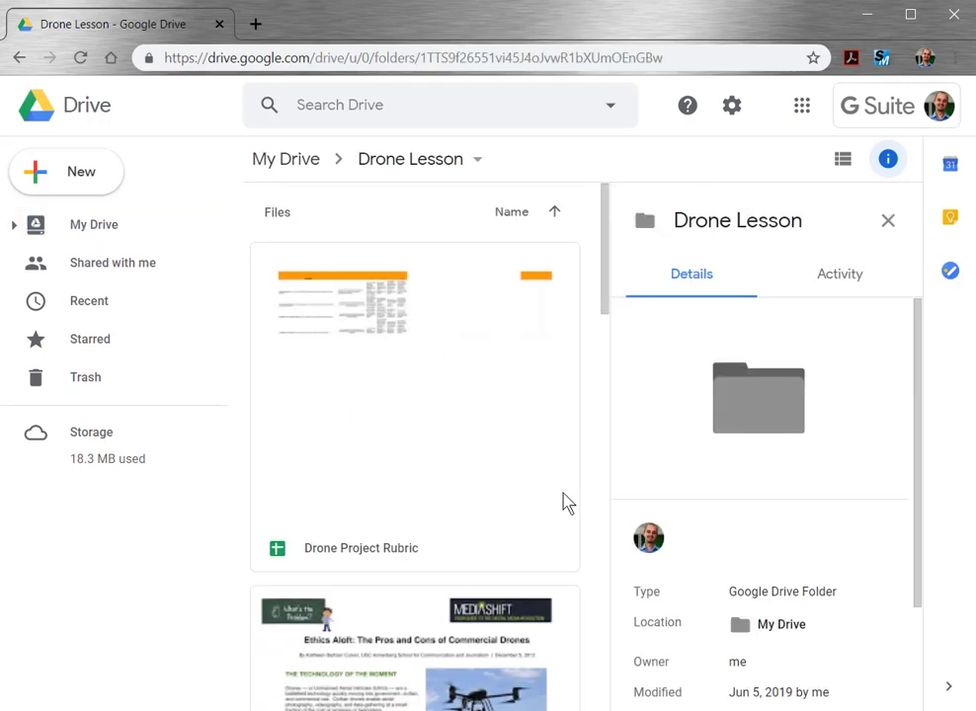
{"action": "scroll", "coordinate": [568, 504], "scroll_direction": "down", "scroll_amount": 7}
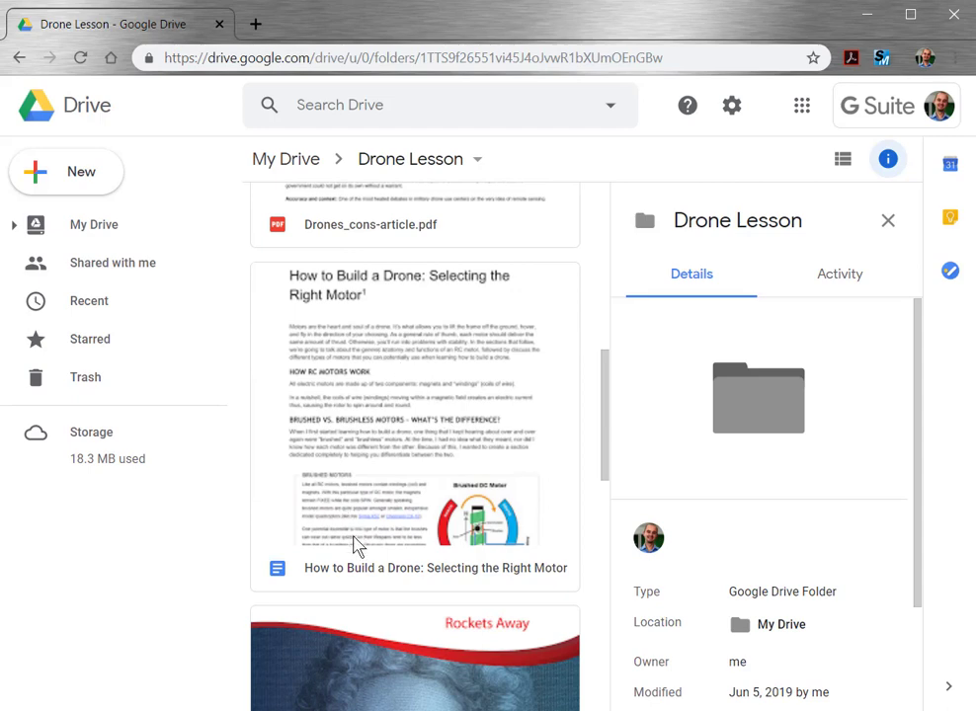
{"action": "double_click", "coordinate": [363, 570]}
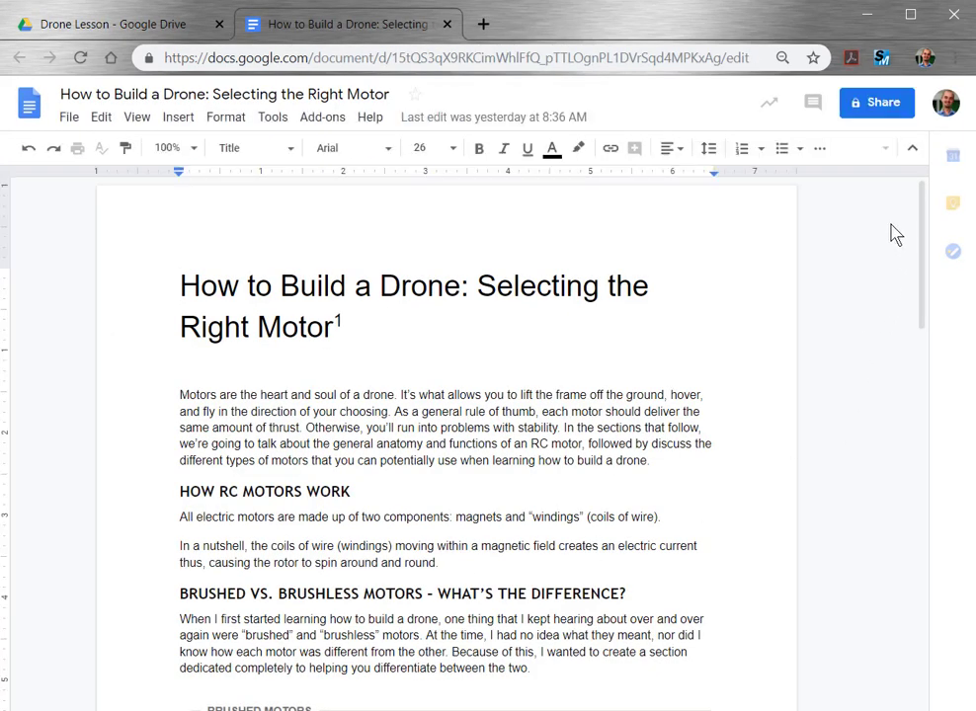
Save the motor-selection Doc to SAFARI Montage as an unshared file and view it
{"action": "left_click", "coordinate": [882, 60]}
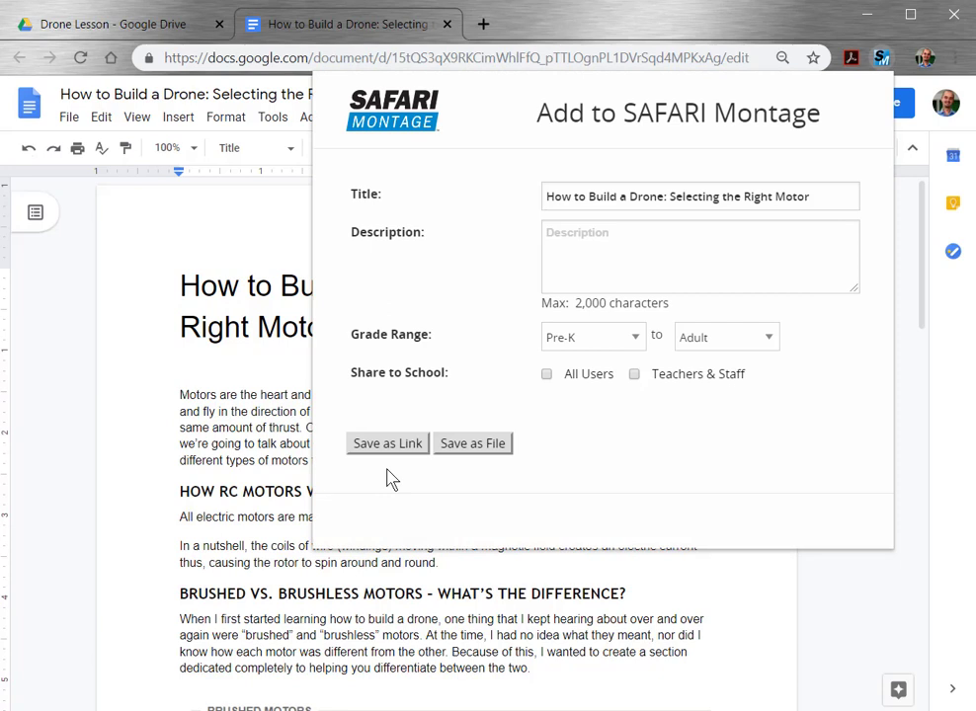
{"action": "left_click", "coordinate": [484, 454]}
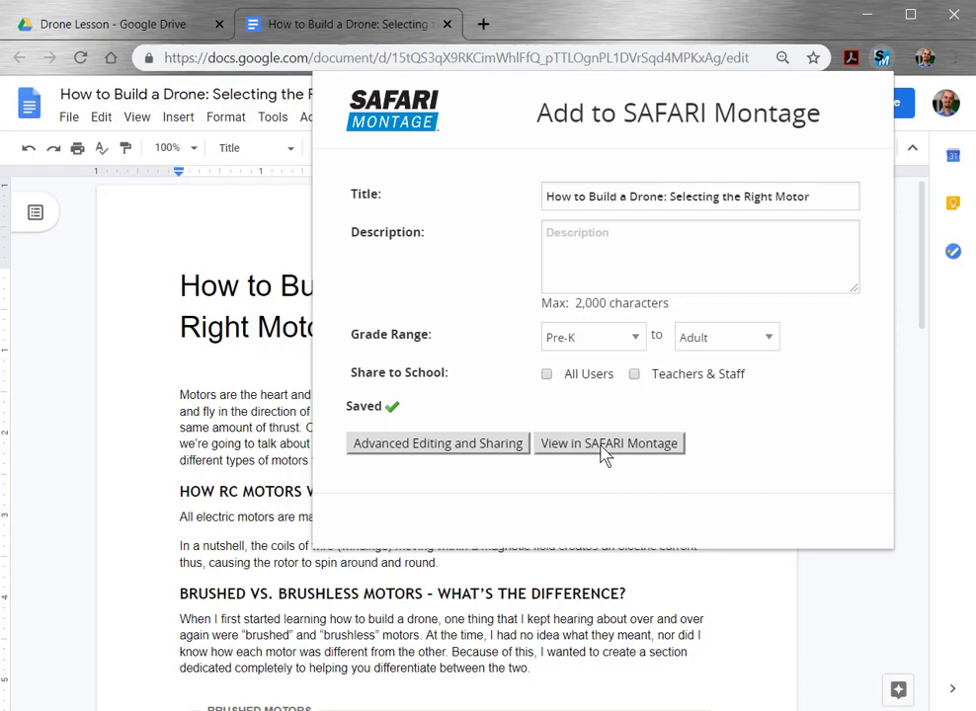
{"action": "left_click", "coordinate": [603, 455]}
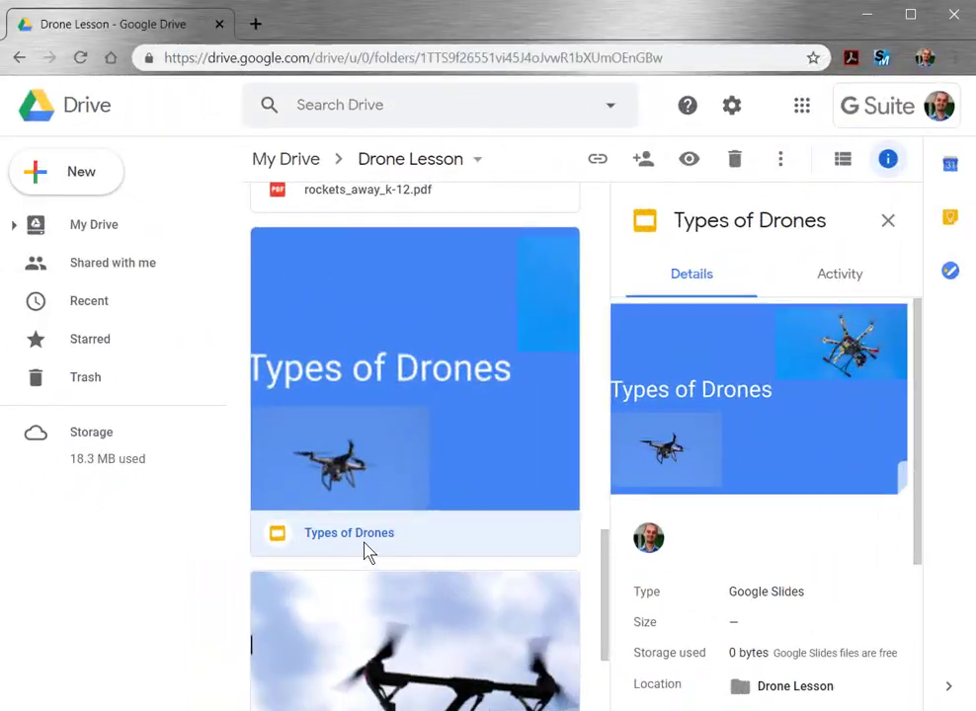
Open the Types of Drones deck and save it as an unshared SAFARI Montage slate
{"action": "double_click", "coordinate": [362, 537]}
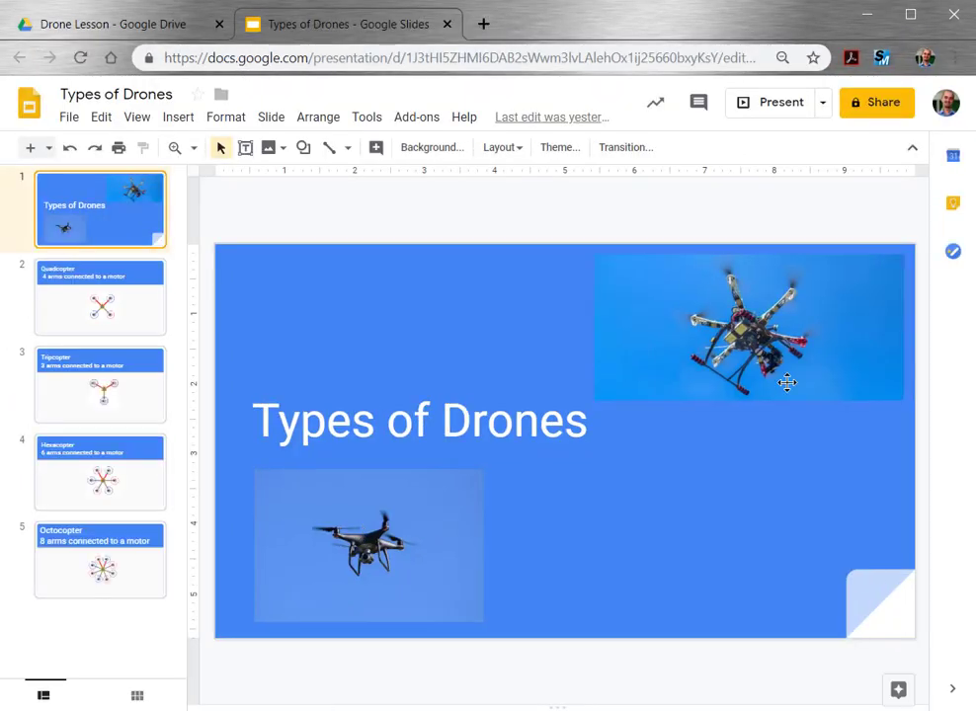
{"action": "left_click", "coordinate": [882, 59]}
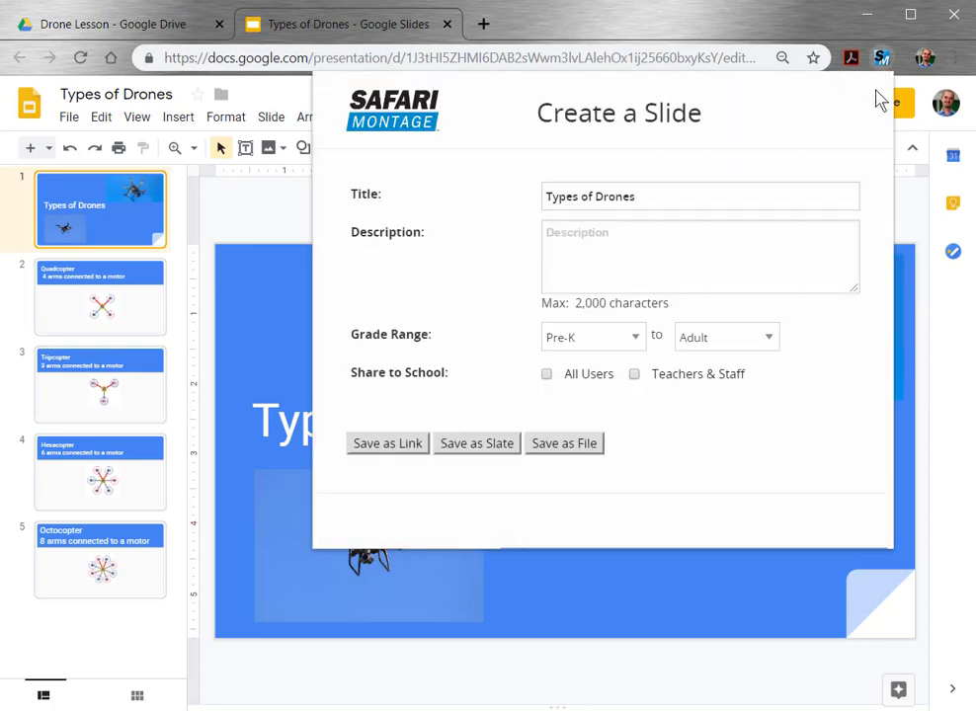
{"action": "left_click", "coordinate": [487, 451]}
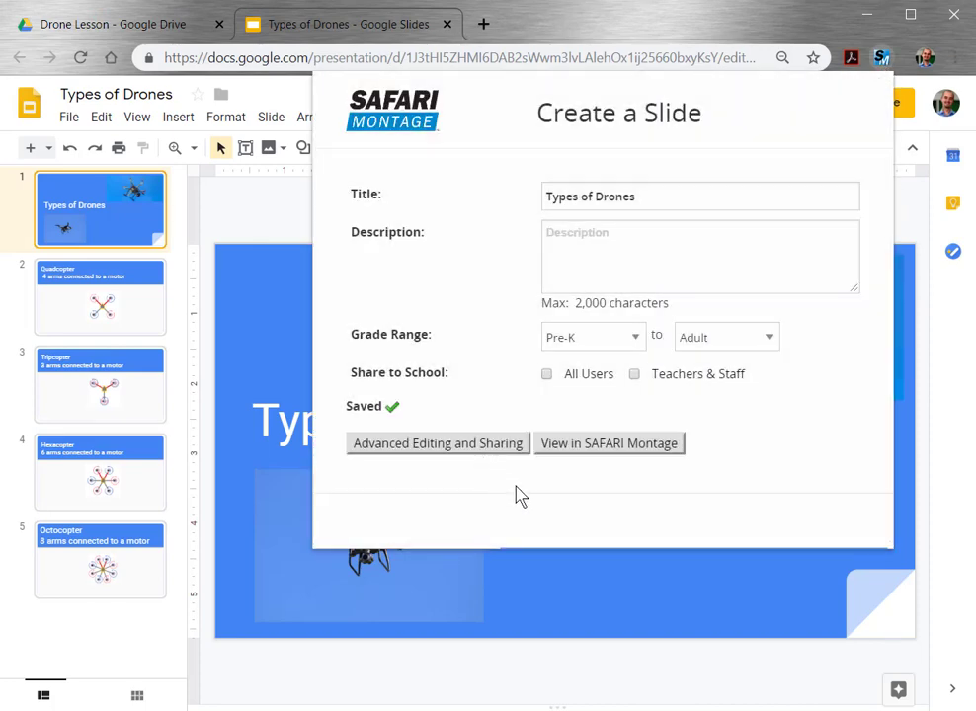
{"action": "left_click", "coordinate": [640, 459]}
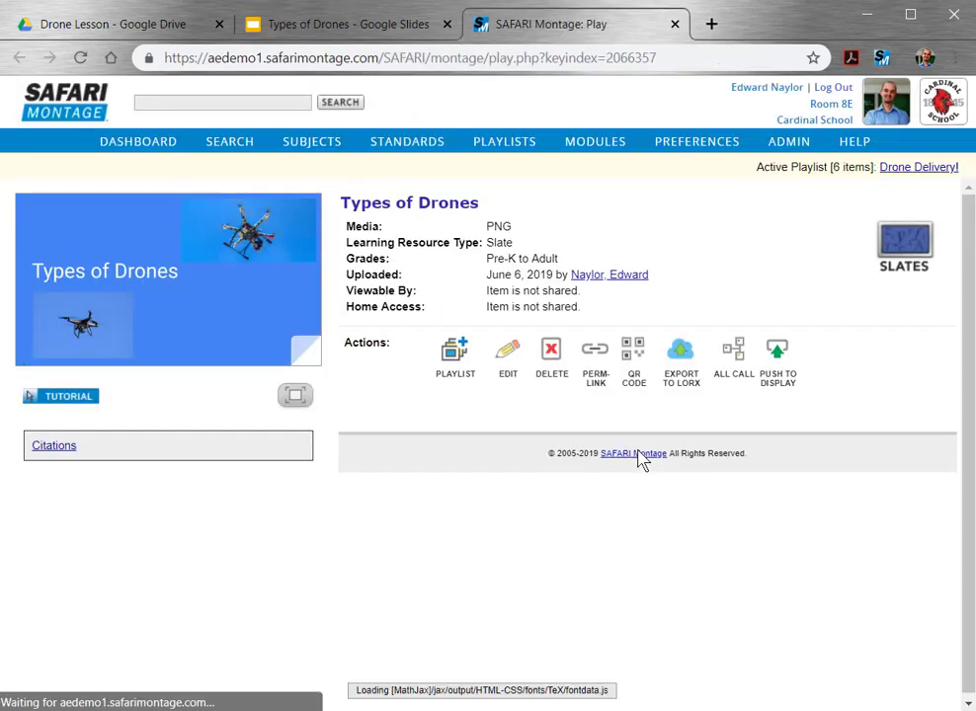